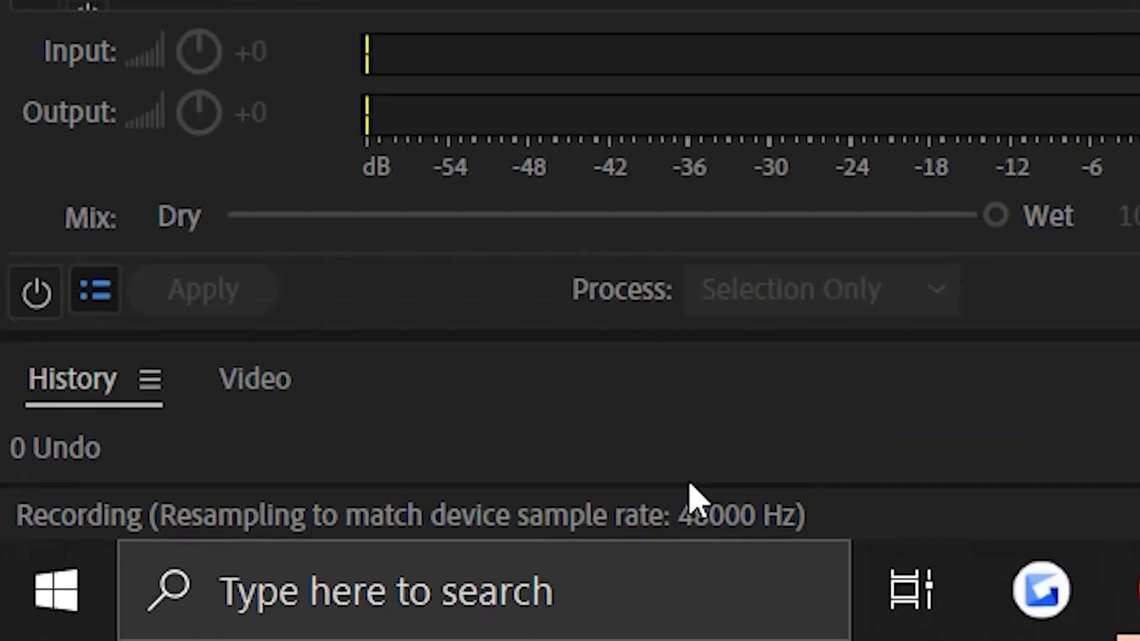
Open This PC and go to C:\Users\admin\AppData\Local\Microsoft\Office\UnsavedFiles.
click(481, 591)
text(this pc)
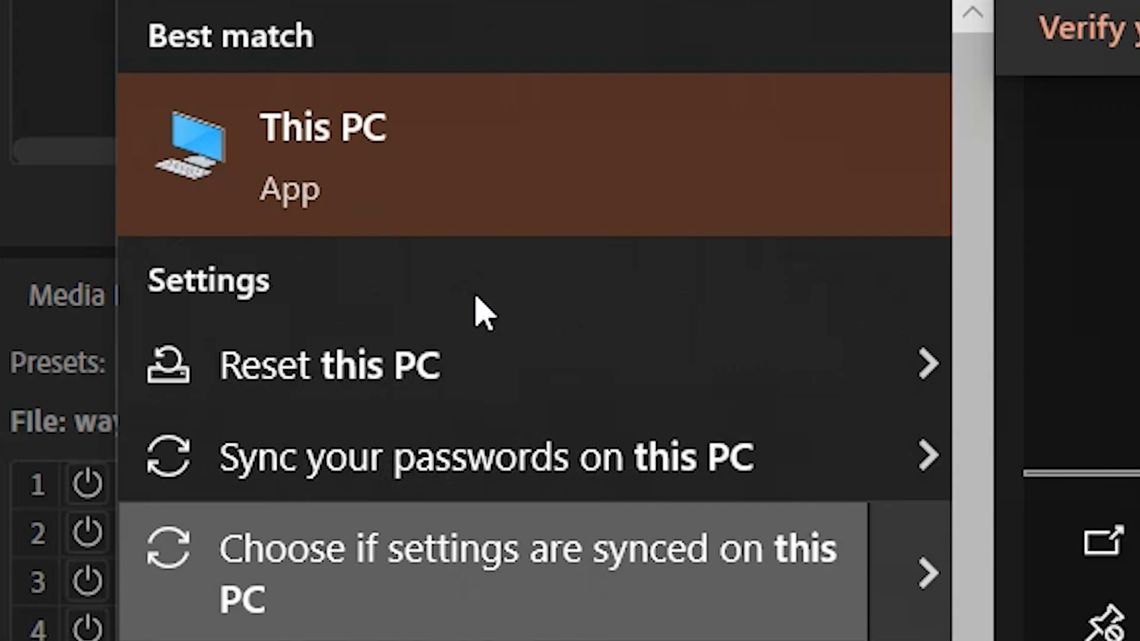
key(Return)
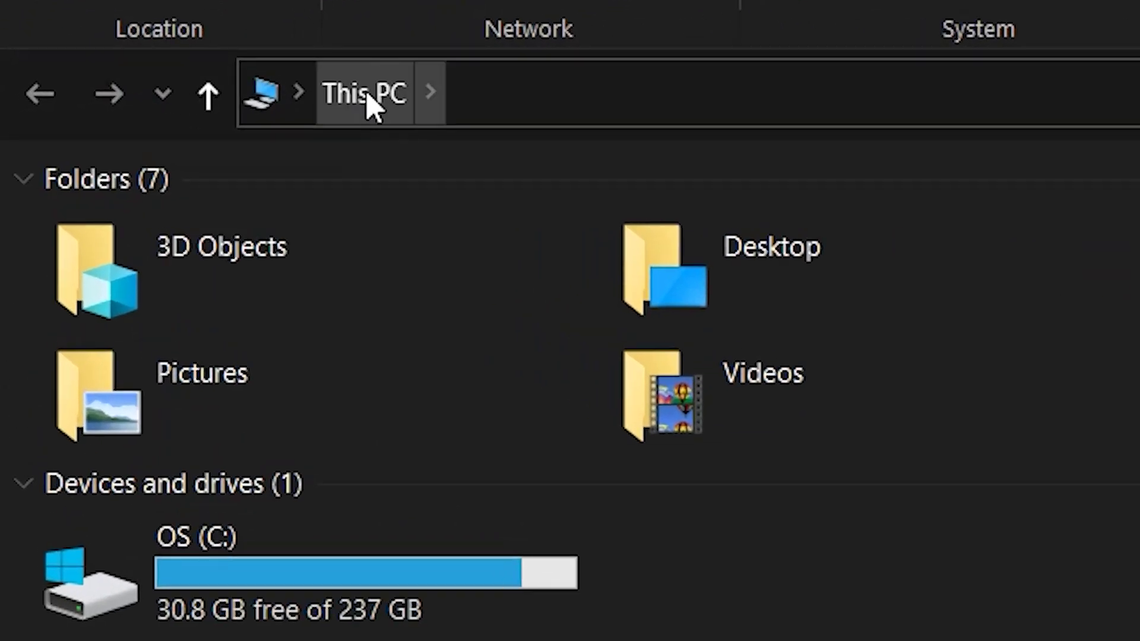
click(484, 105)
text(C:\Users\admin\AppData\Local\Microsoft\Office\UnsavedFiles)
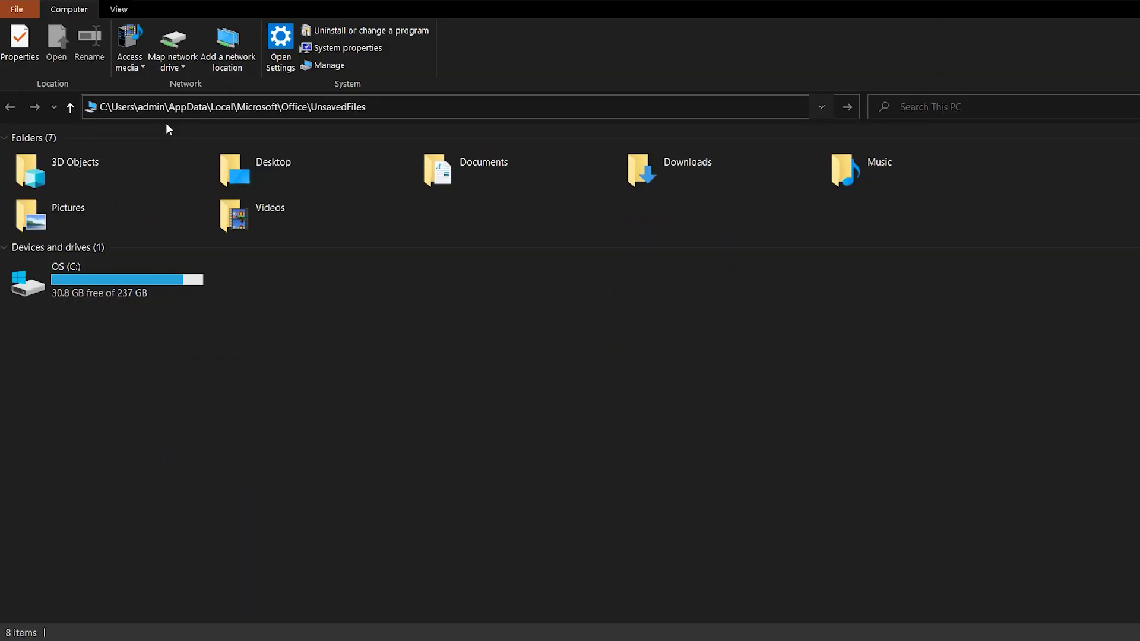
key(Return)
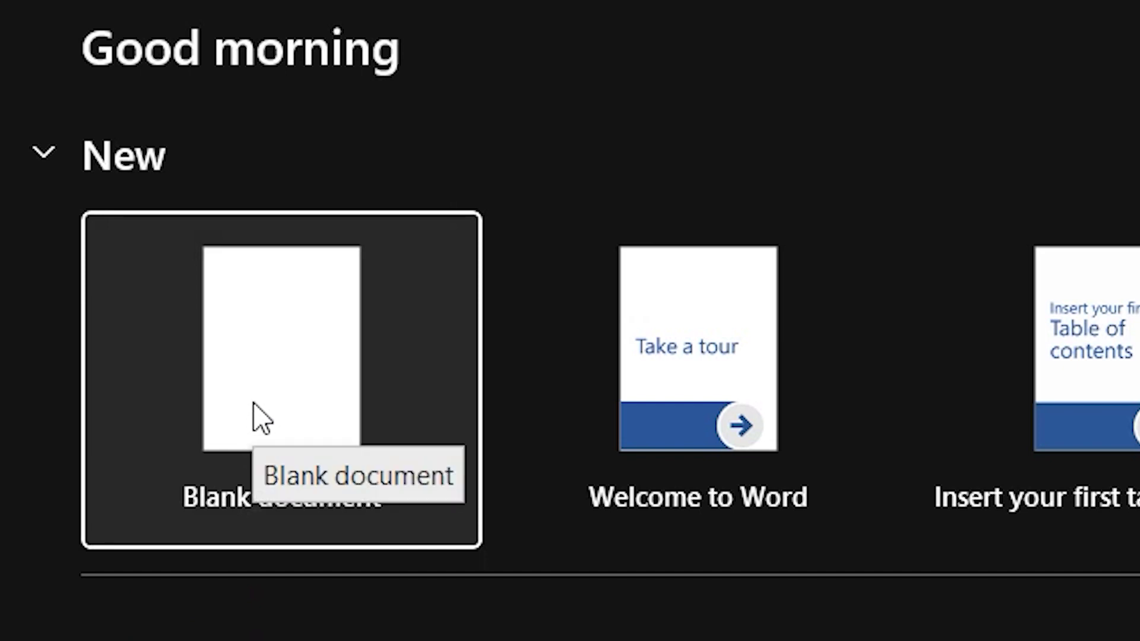
Start a blank document, then open the unsaved file via Manage Document > Recover Unsaved Documents.
click(256, 404)
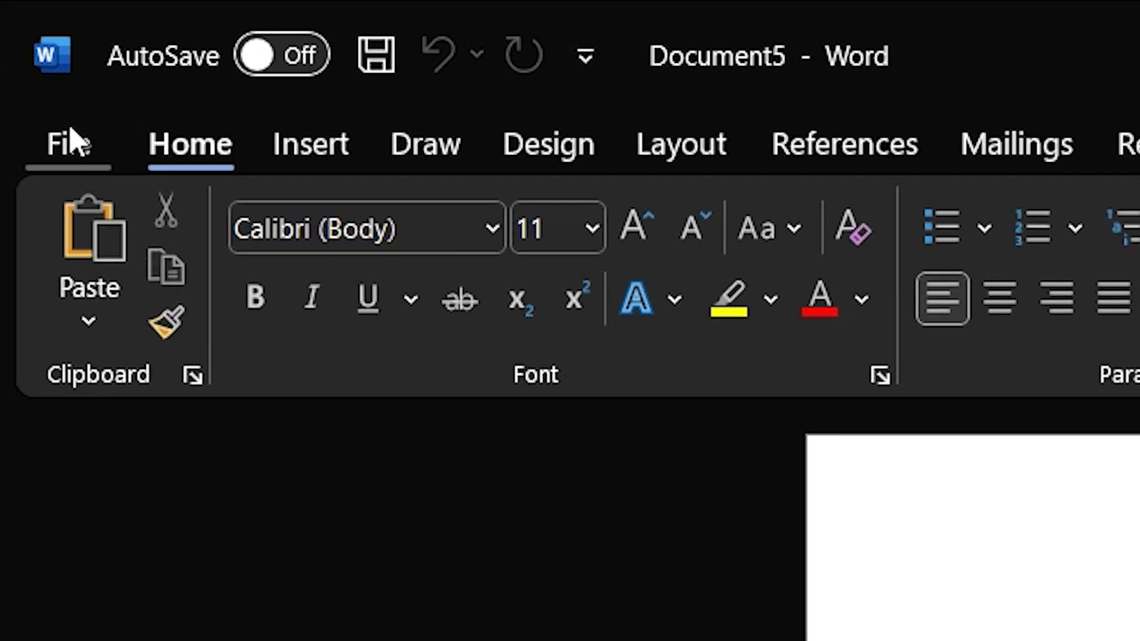
click(25, 15)
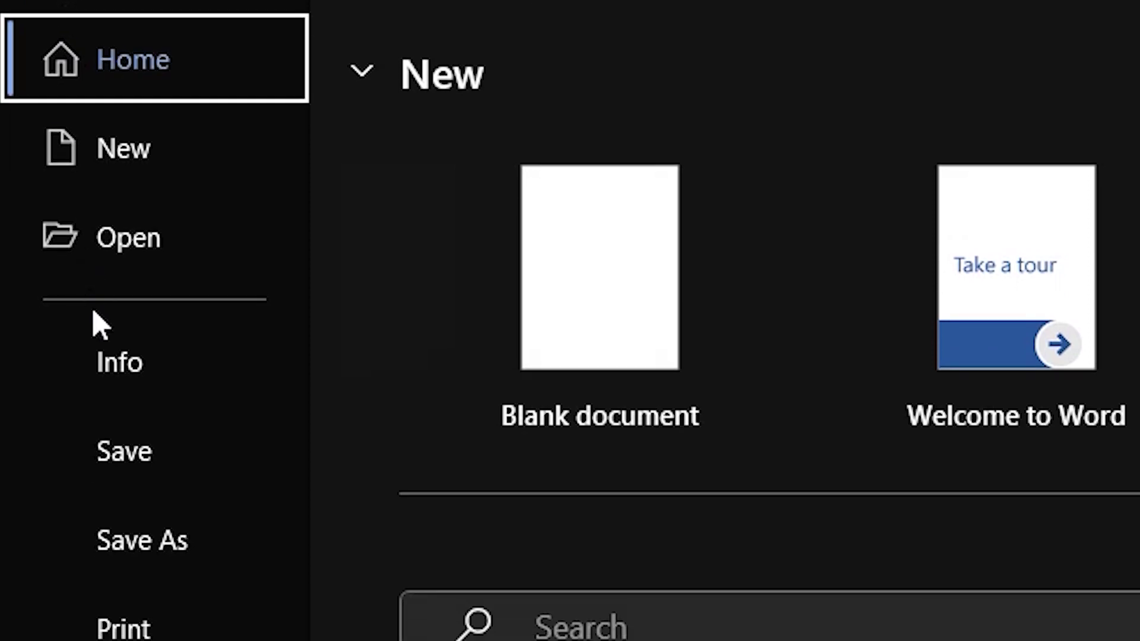
click(107, 362)
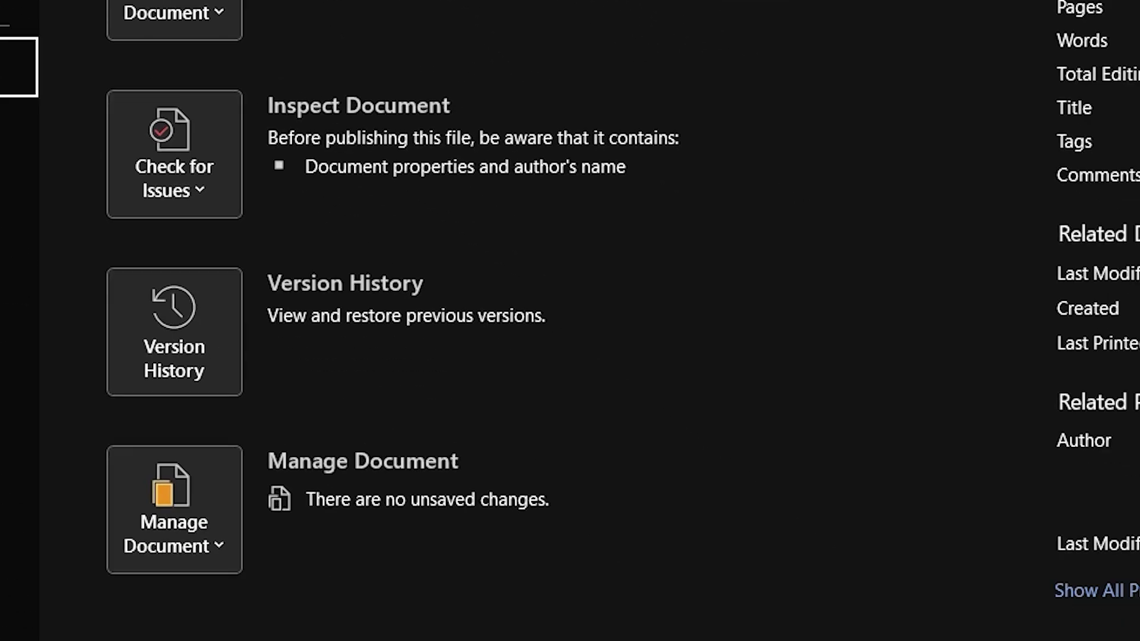
click(117, 425)
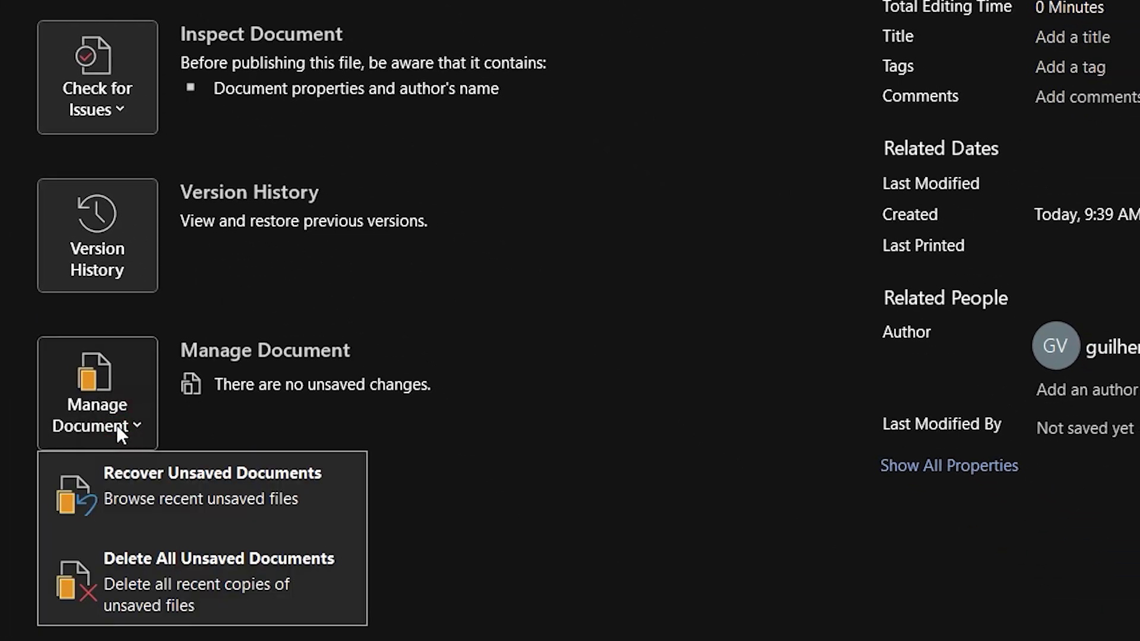
click(124, 469)
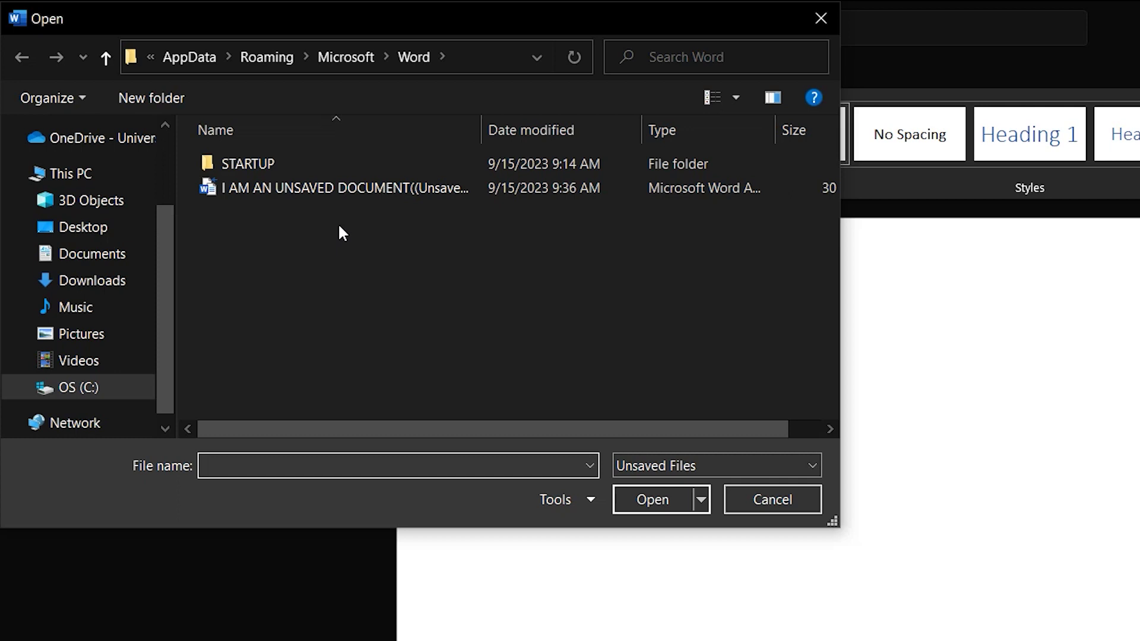
double_click(341, 188)
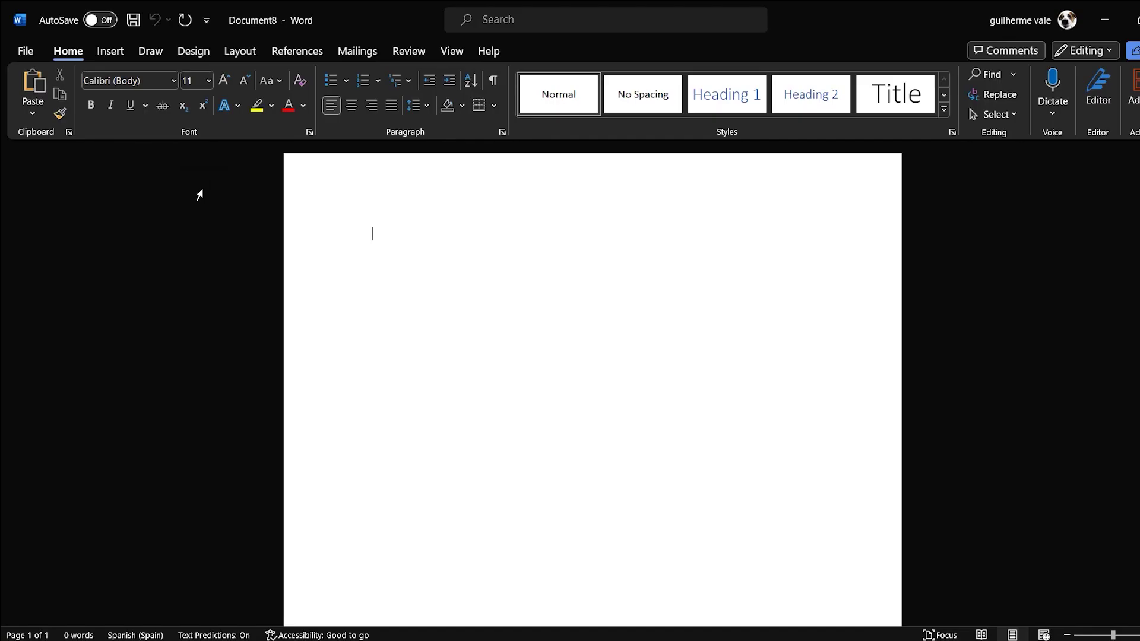
In Word's Save options, check the AutoRecover file location and lower the interval to 5 minutes.
click(33, 67)
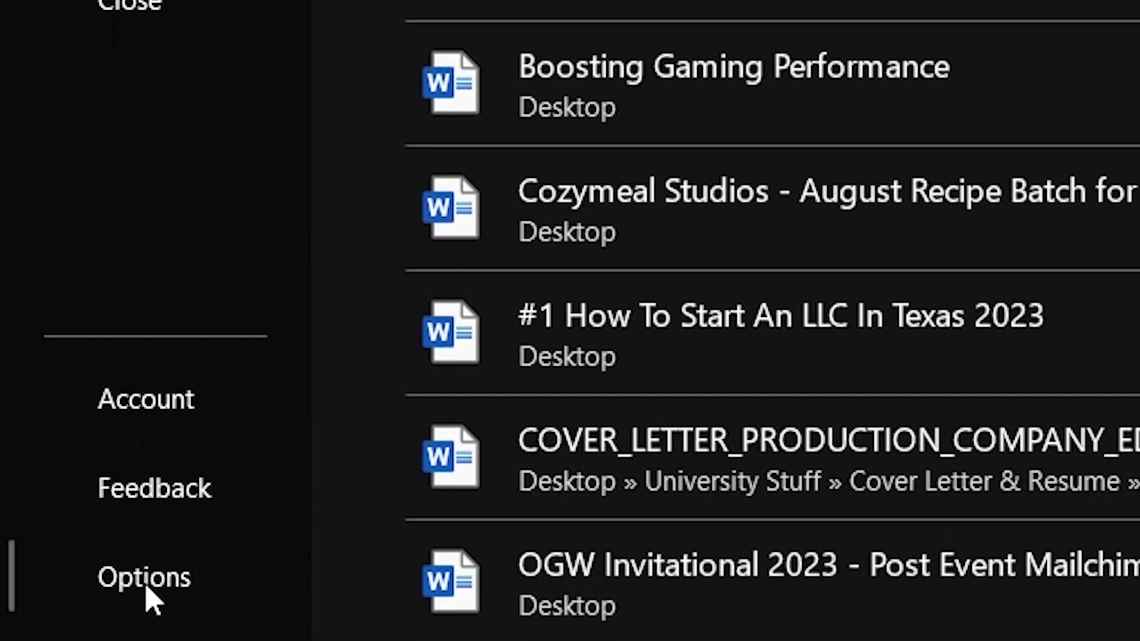
click(150, 592)
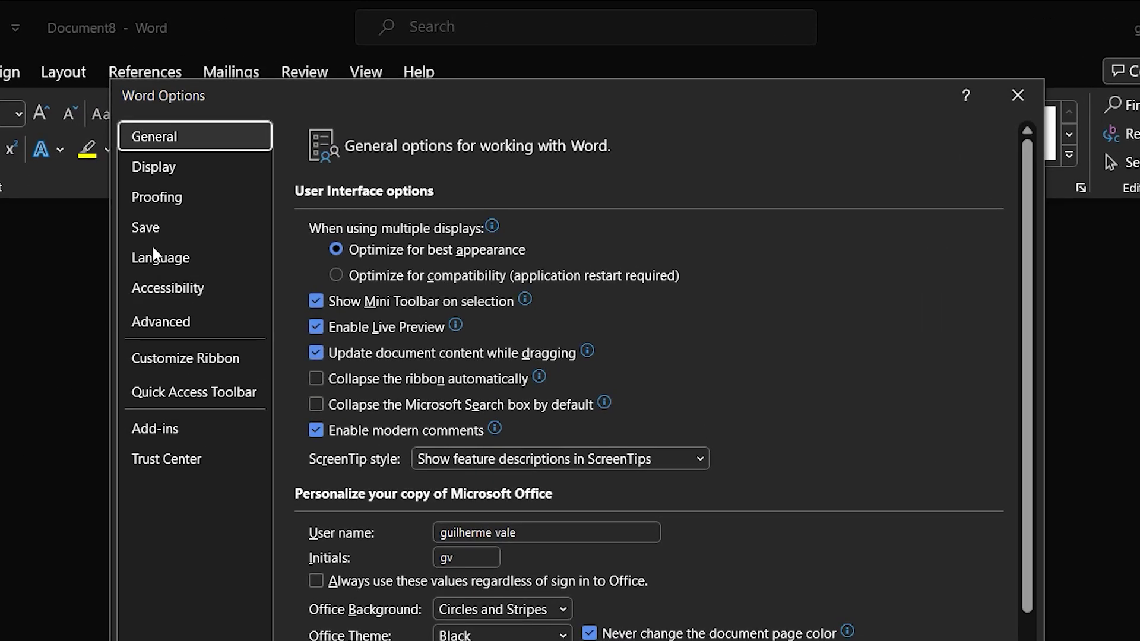
click(165, 225)
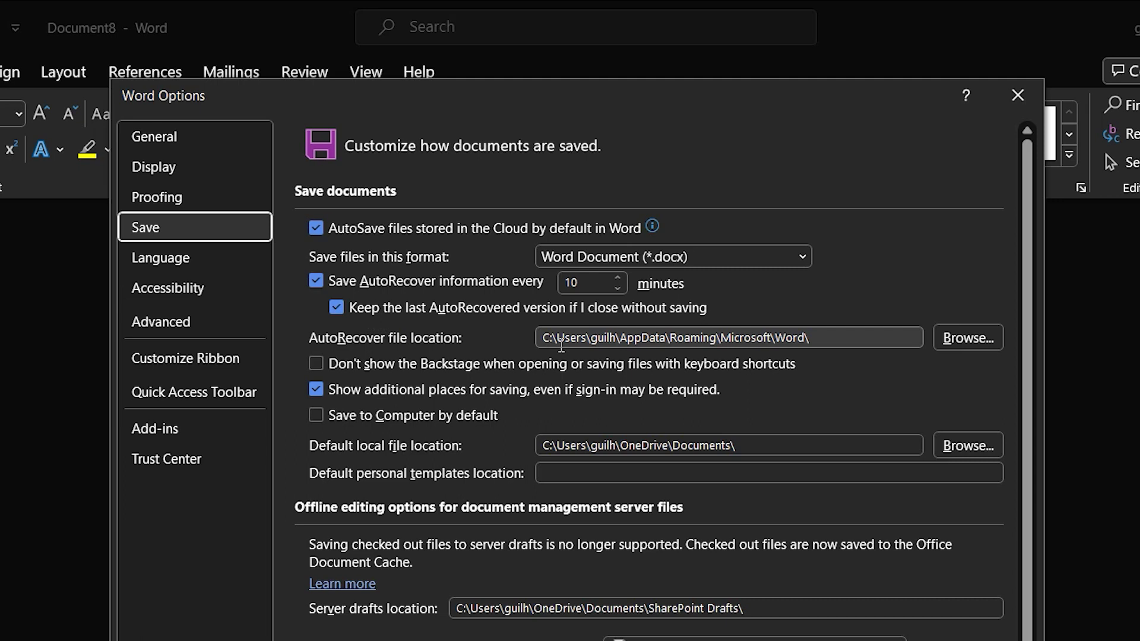
click(562, 343)
double_click(562, 343)
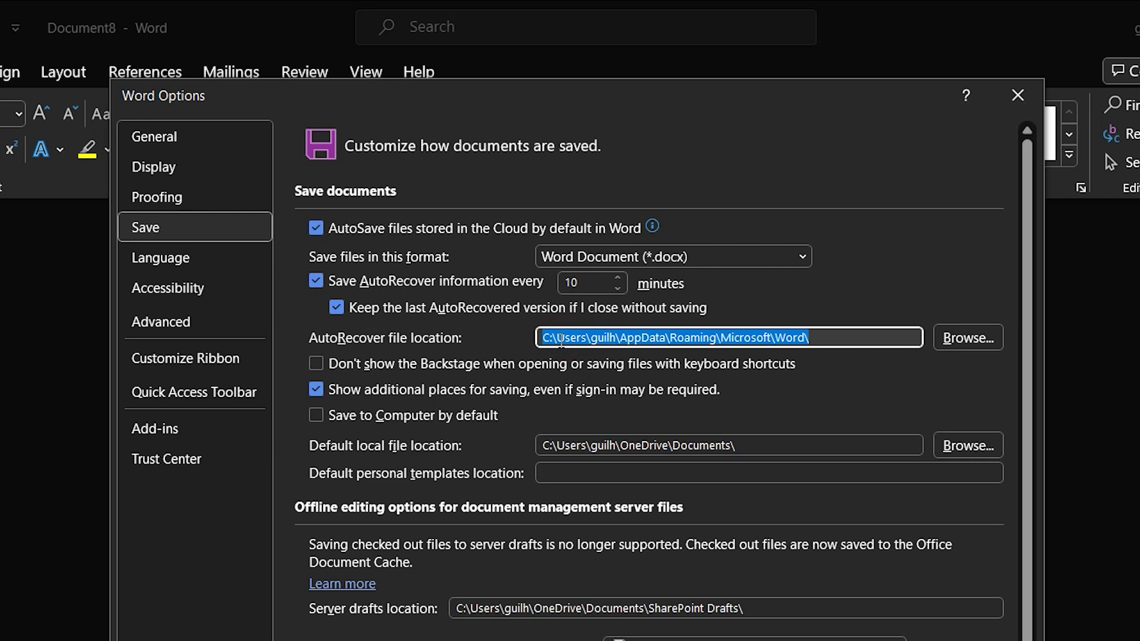
click(966, 338)
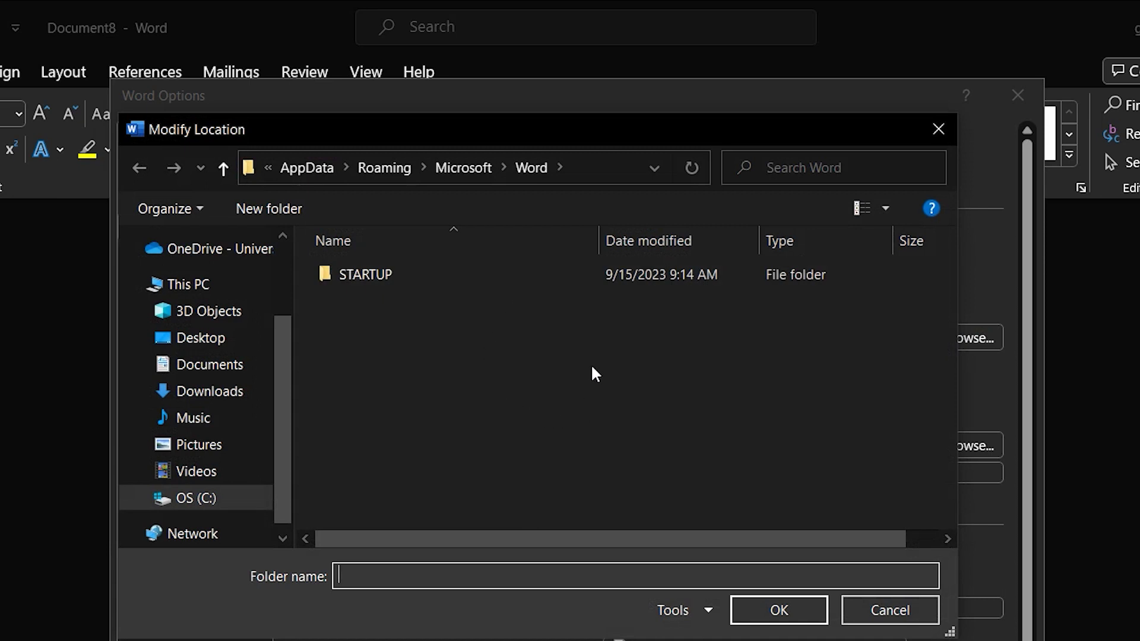
key(Escape)
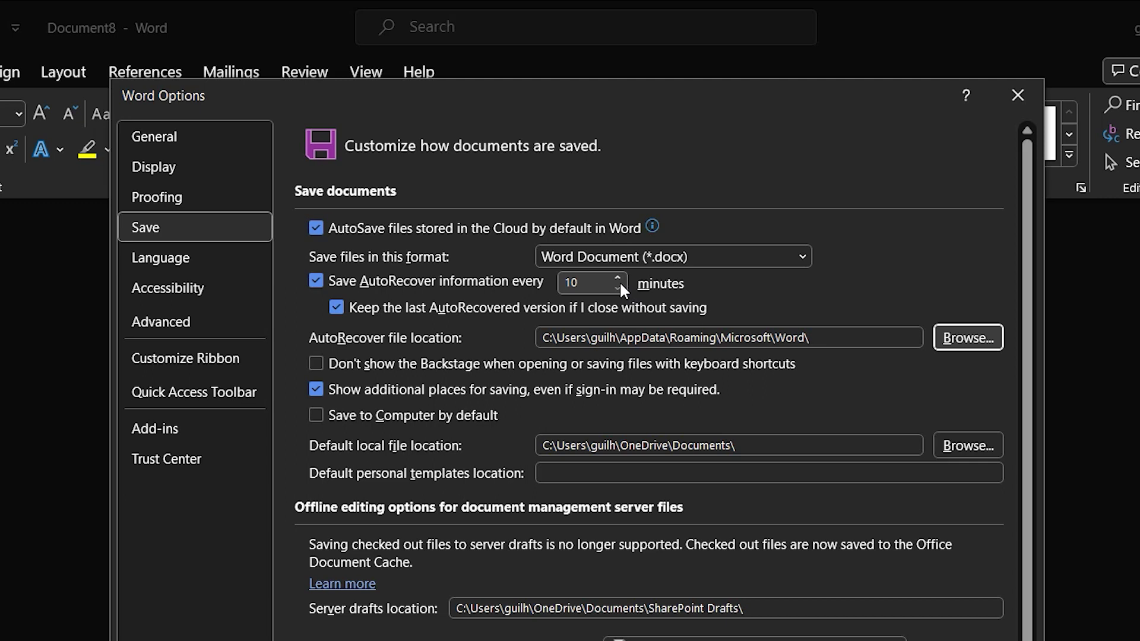
click(619, 288)
click(618, 288)
click(618, 287)
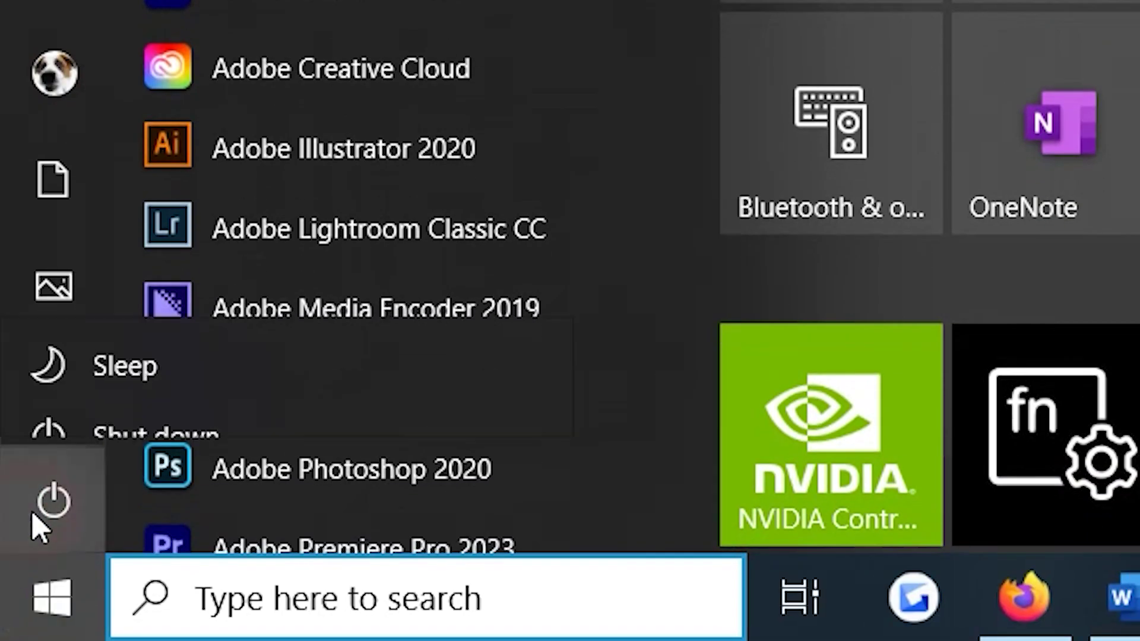
From the Start menu's power options, relaunch Word via the Windows search result.
click(41, 509)
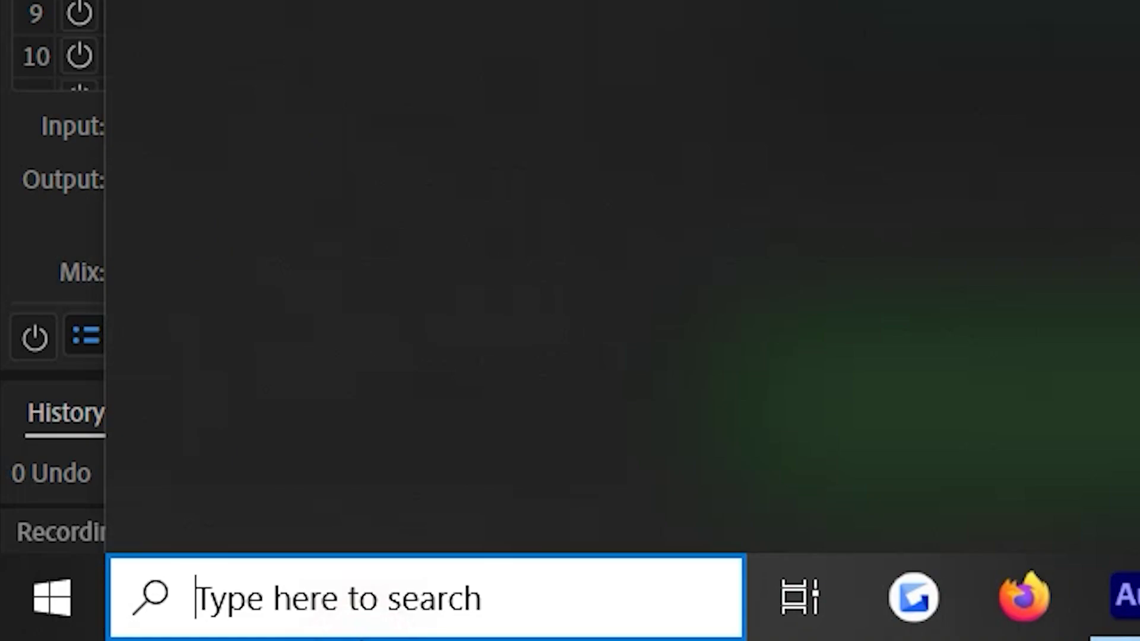
text(wo)
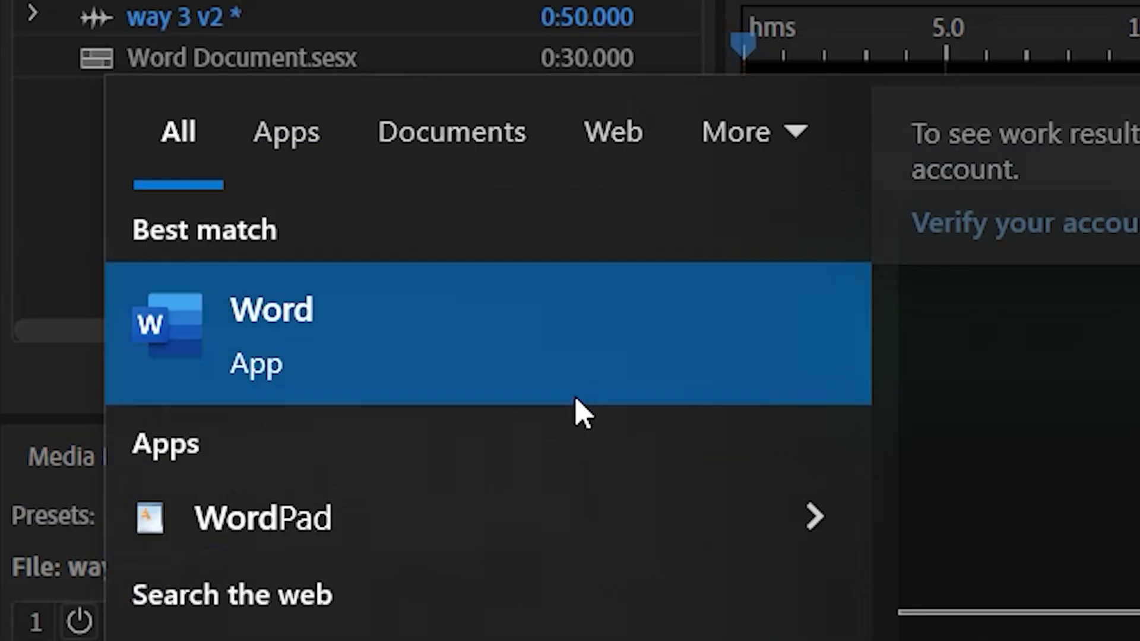
click(579, 401)
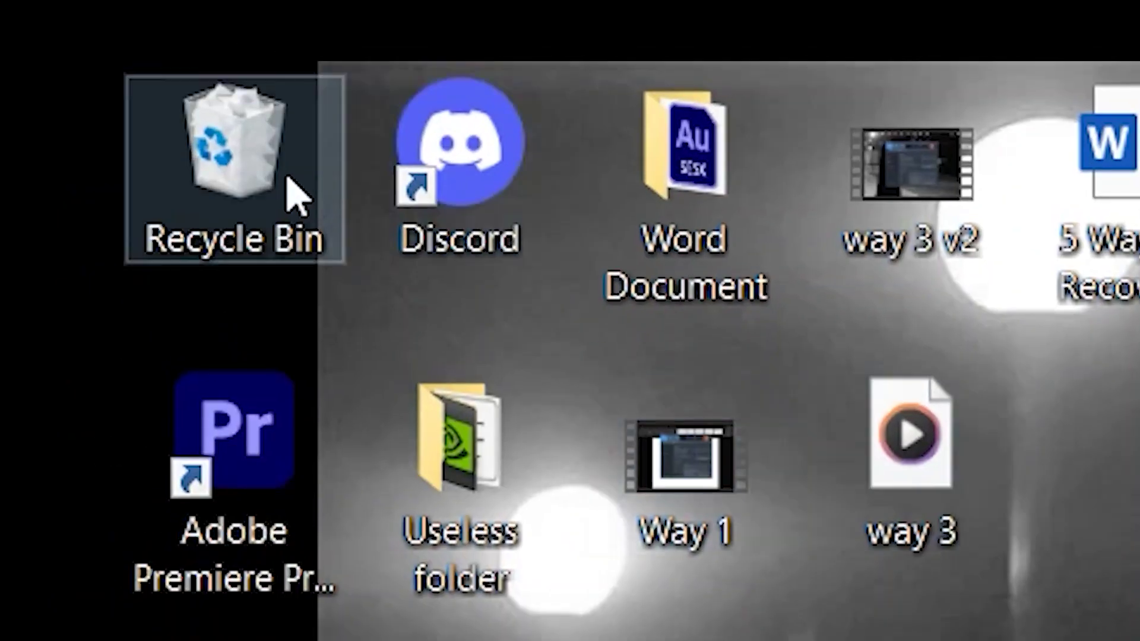
Open the desktop Recycle Bin and view Properties of the deleted I AM AN UNSAVED DOCUMENT file.
double_click(294, 192)
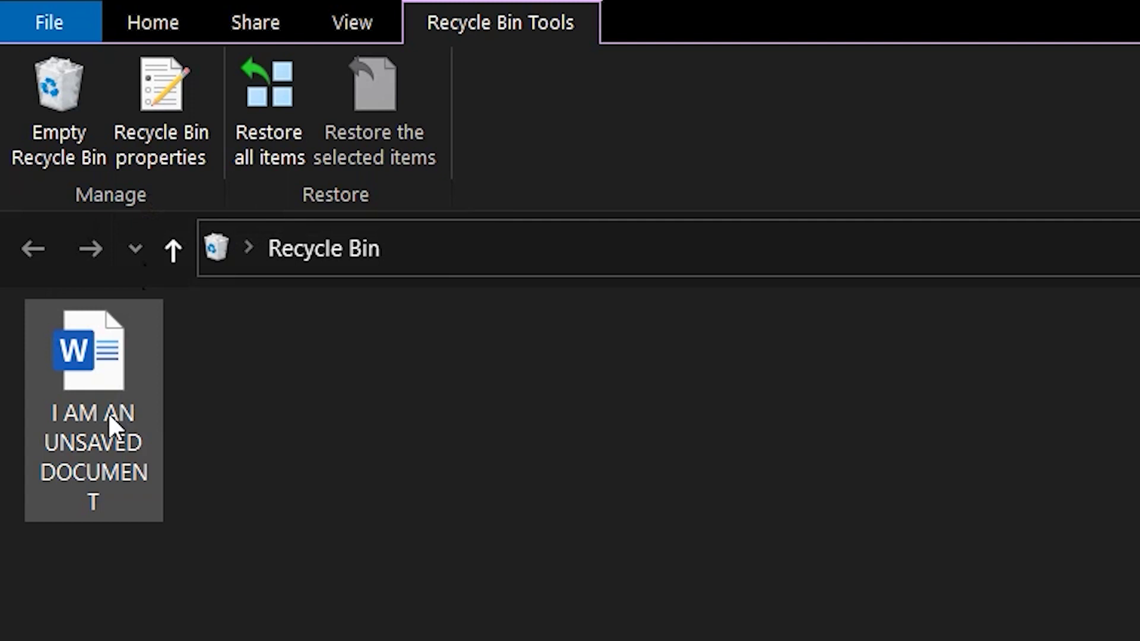
double_click(108, 413)
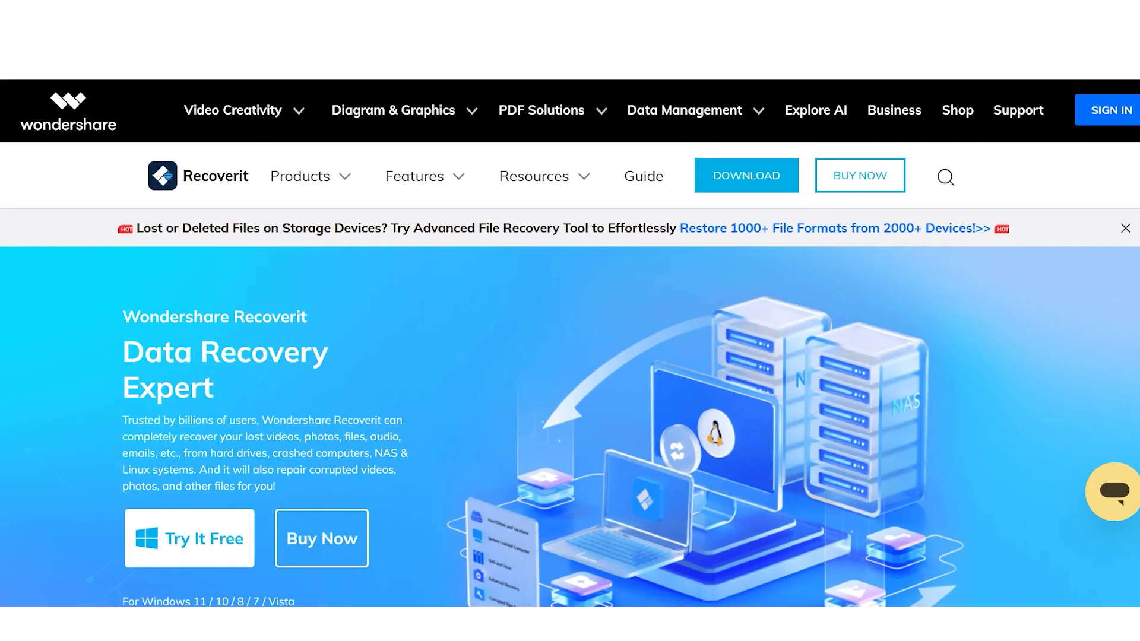
scroll(570, 401, down, 5)
scroll(570, 401, down, 5)
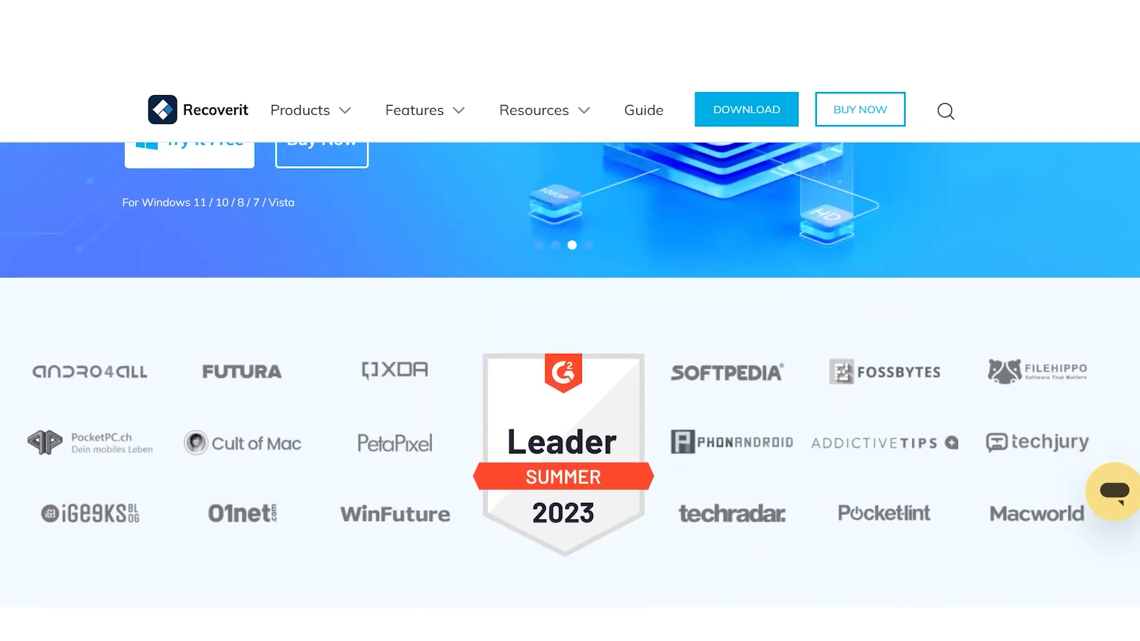
scroll(570, 401, down, 4)
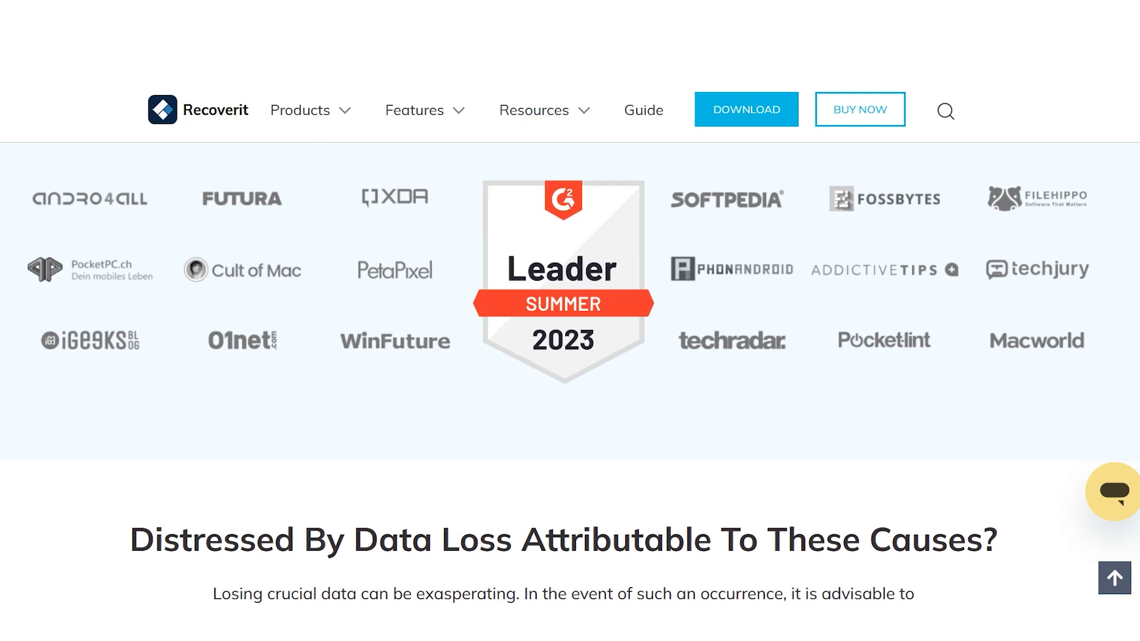
scroll(570, 400, down, 4)
scroll(571, 400, down, 5)
scroll(570, 400, down, 3)
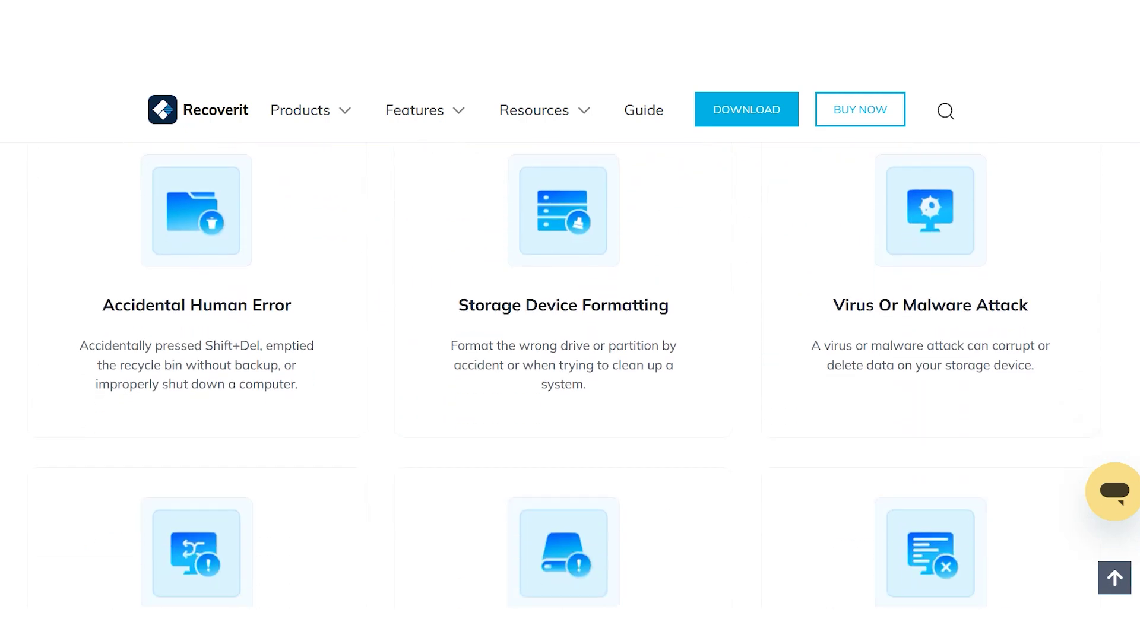
scroll(570, 401, down, 2)
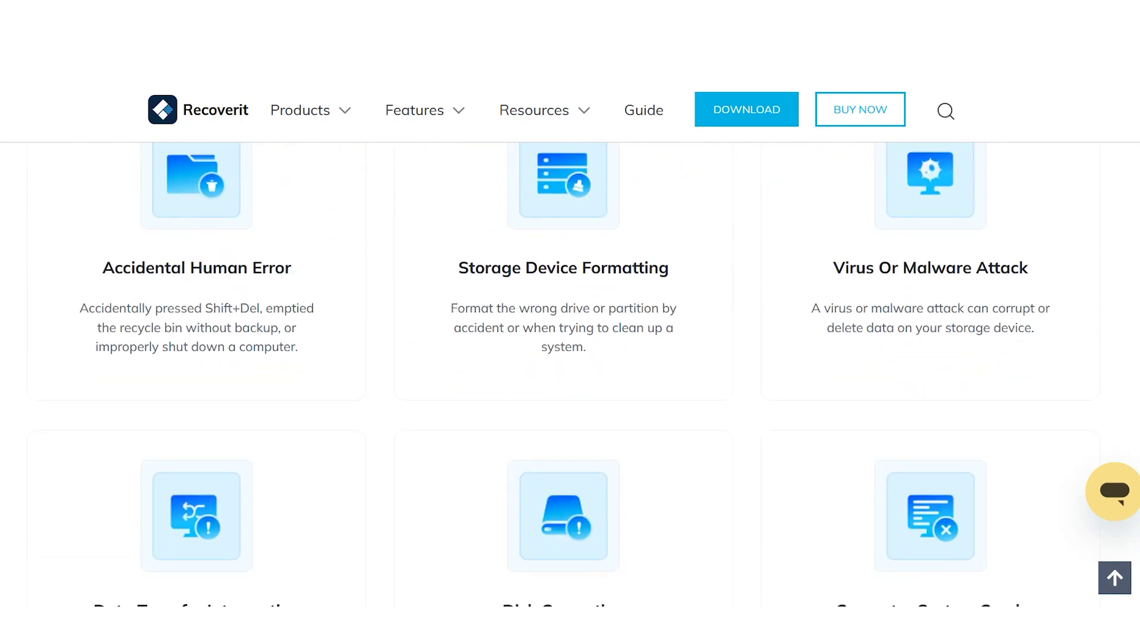
scroll(570, 400, down, 5)
scroll(570, 401, down, 3)
scroll(570, 401, down, 1)
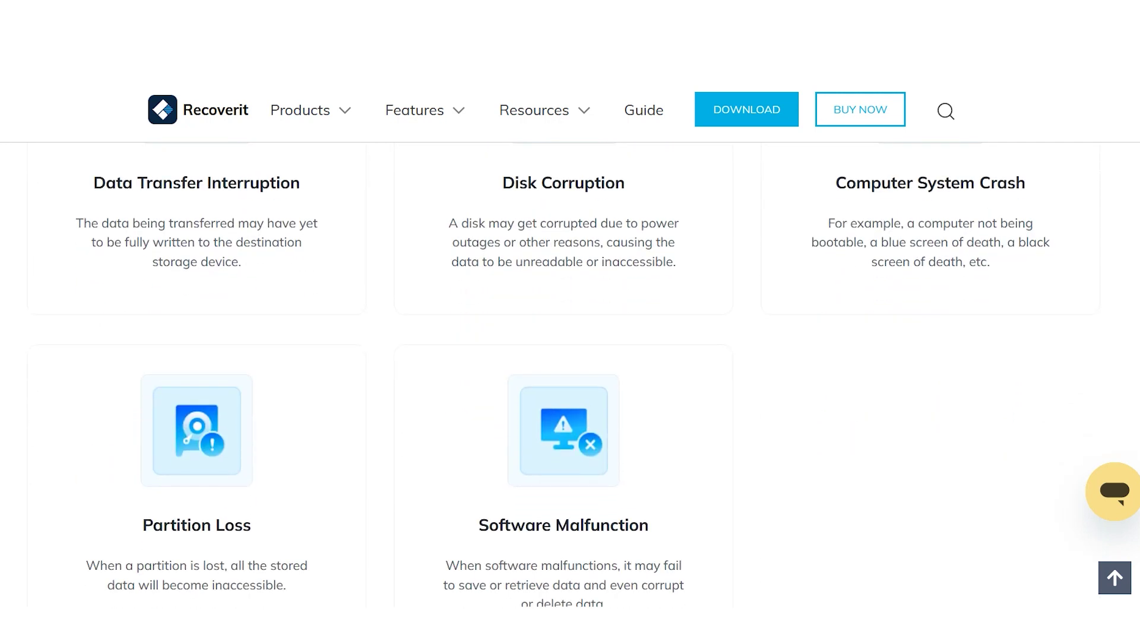
scroll(570, 401, down, 3)
scroll(570, 401, down, 3)
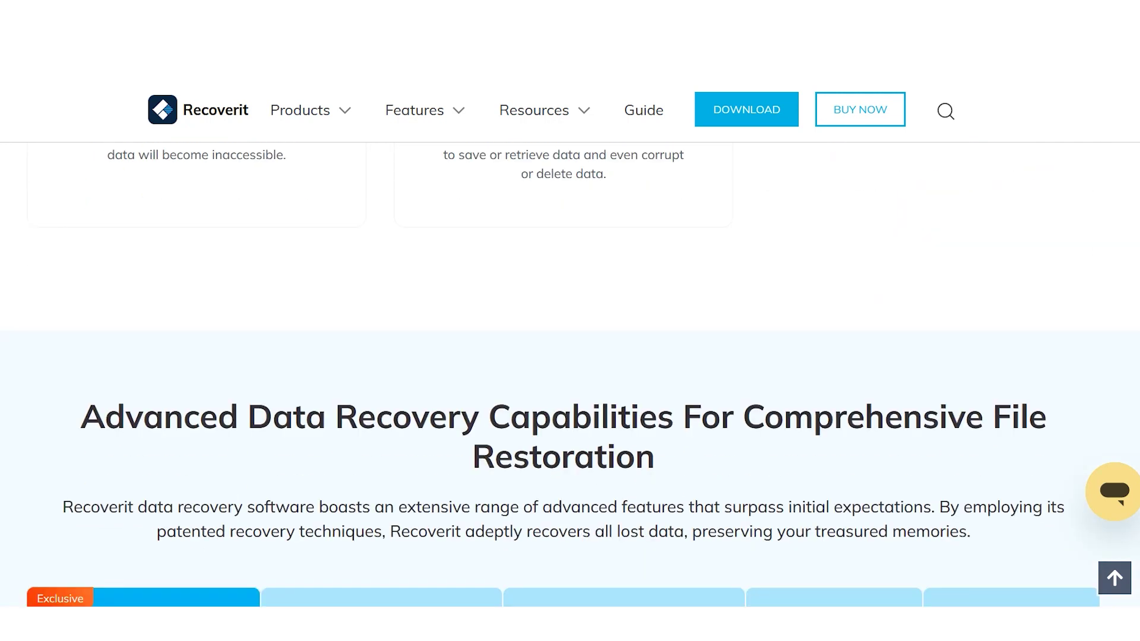
scroll(570, 401, down, 5)
scroll(570, 402, down, 5)
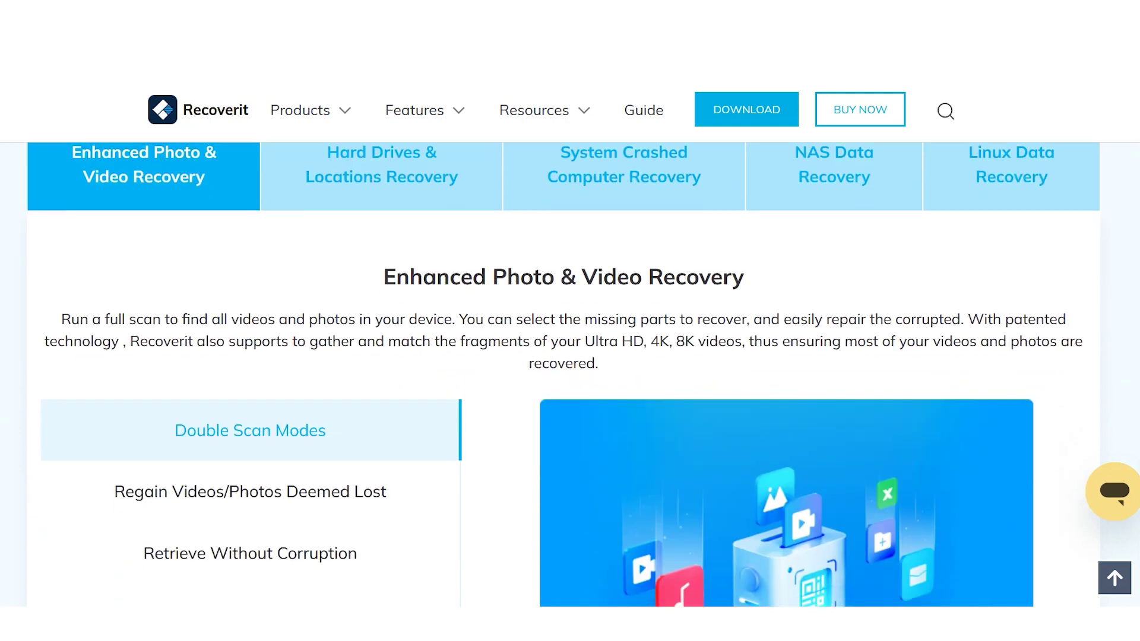
scroll(569, 401, down, 1)
scroll(570, 401, down, 3)
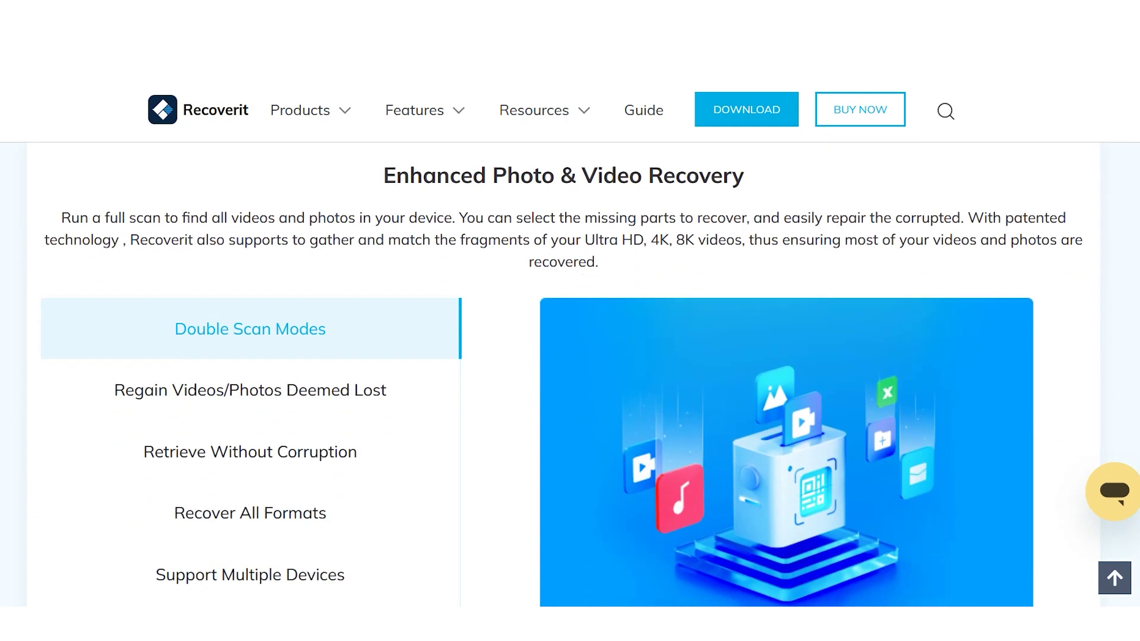
Download the free Windows version of Recoverit and dismiss Firefox's downloads list.
key(Home)
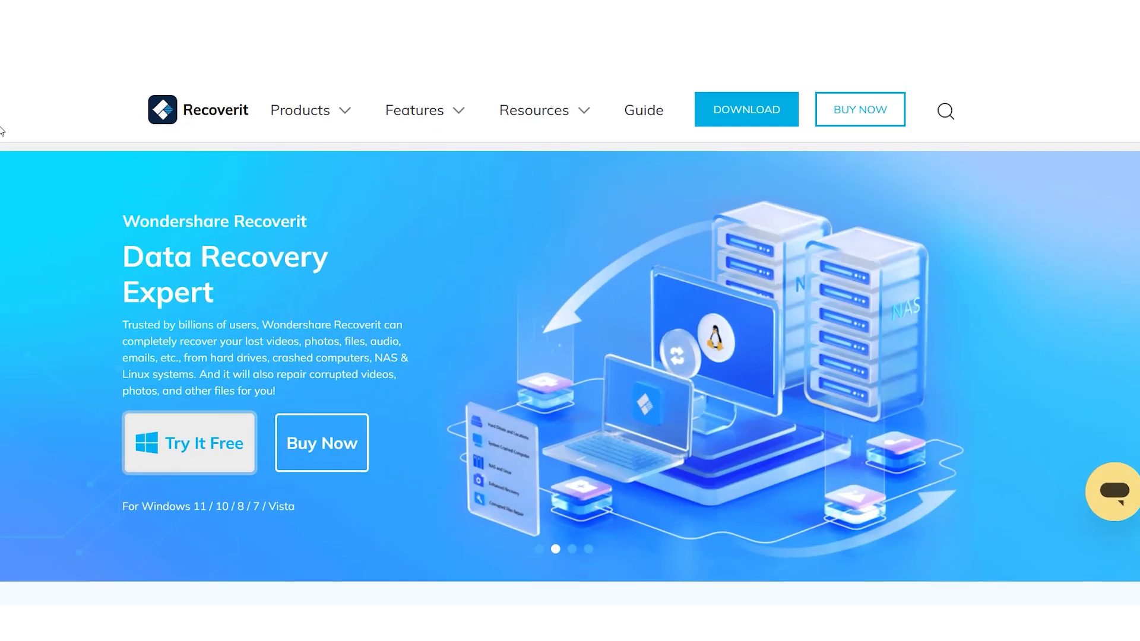
click(141, 430)
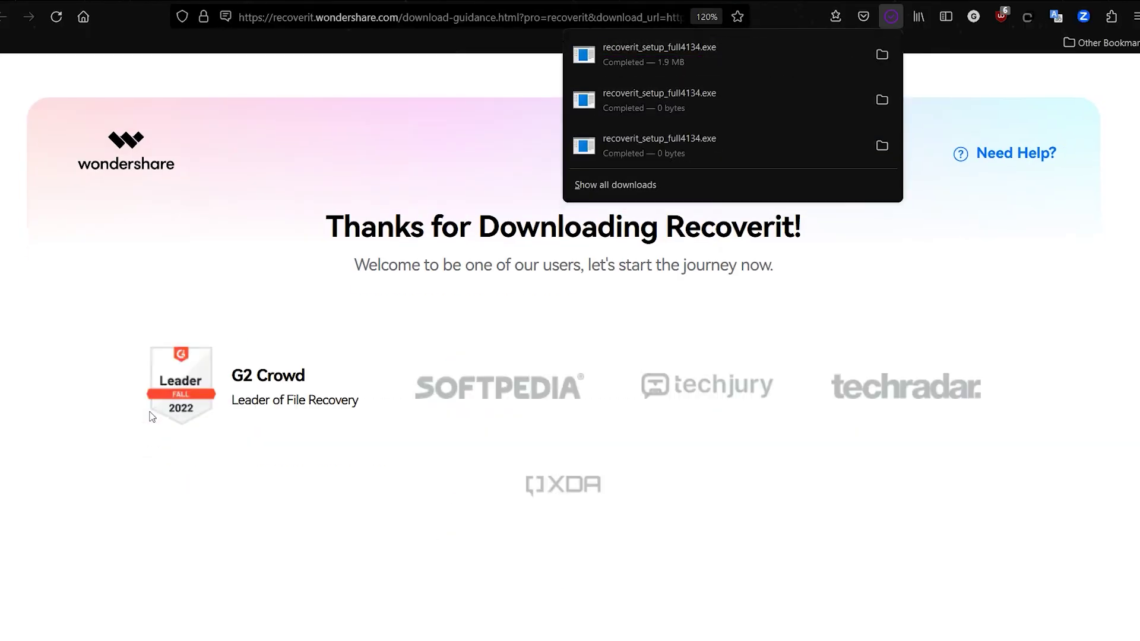
click(669, 55)
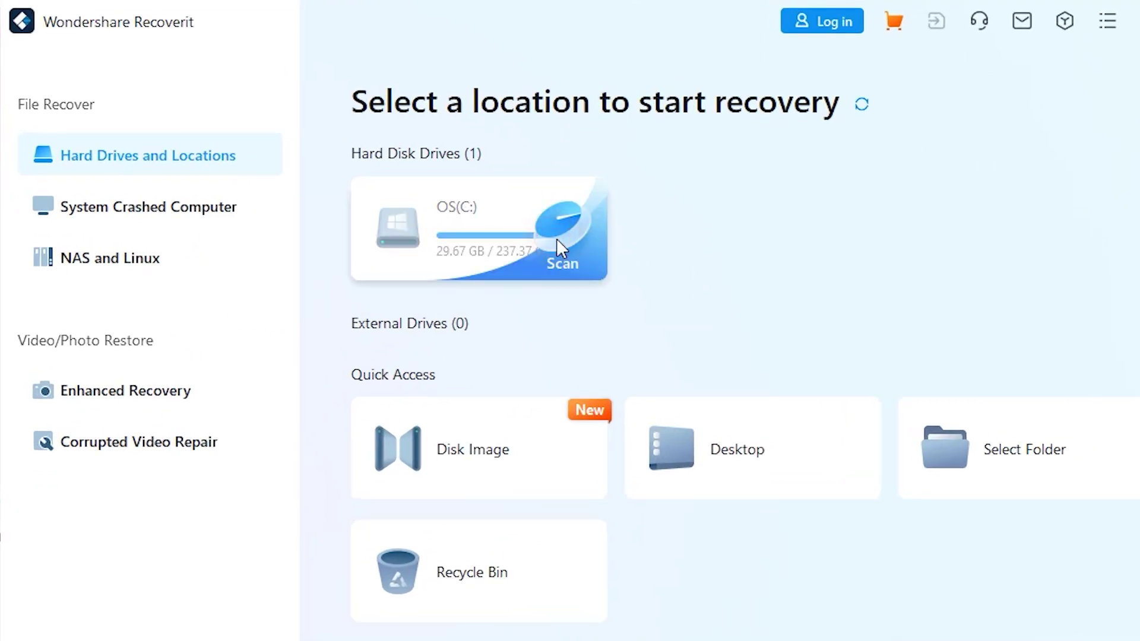
Scan the OS (C:) drive and open the Unsaved files doc folder to list its files.
click(556, 237)
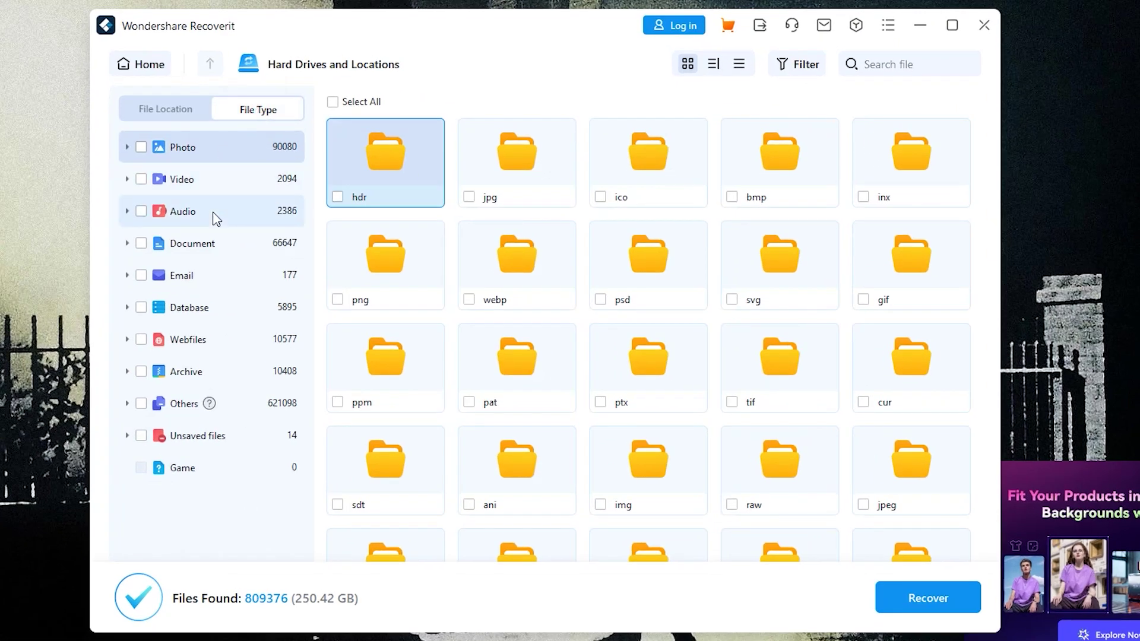
click(188, 435)
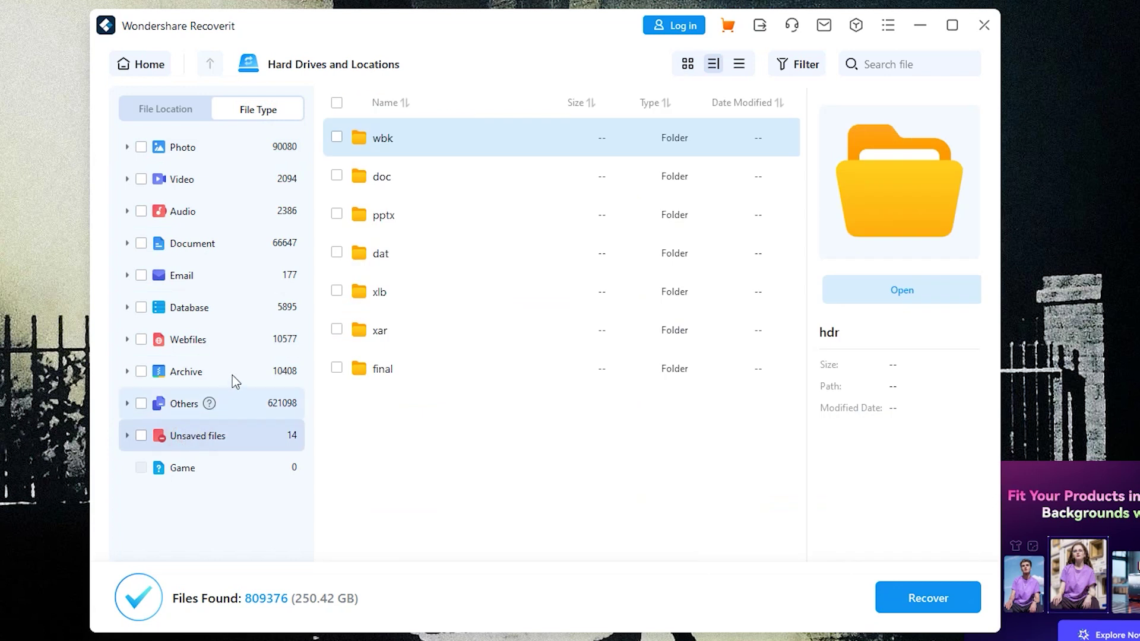
click(421, 185)
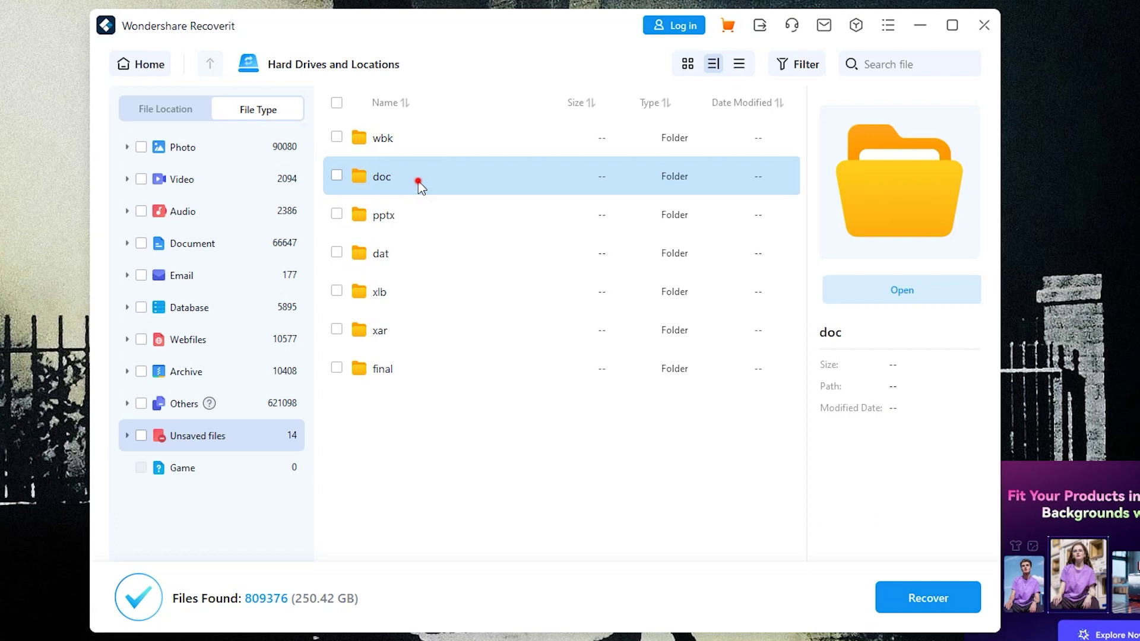
double_click(418, 184)
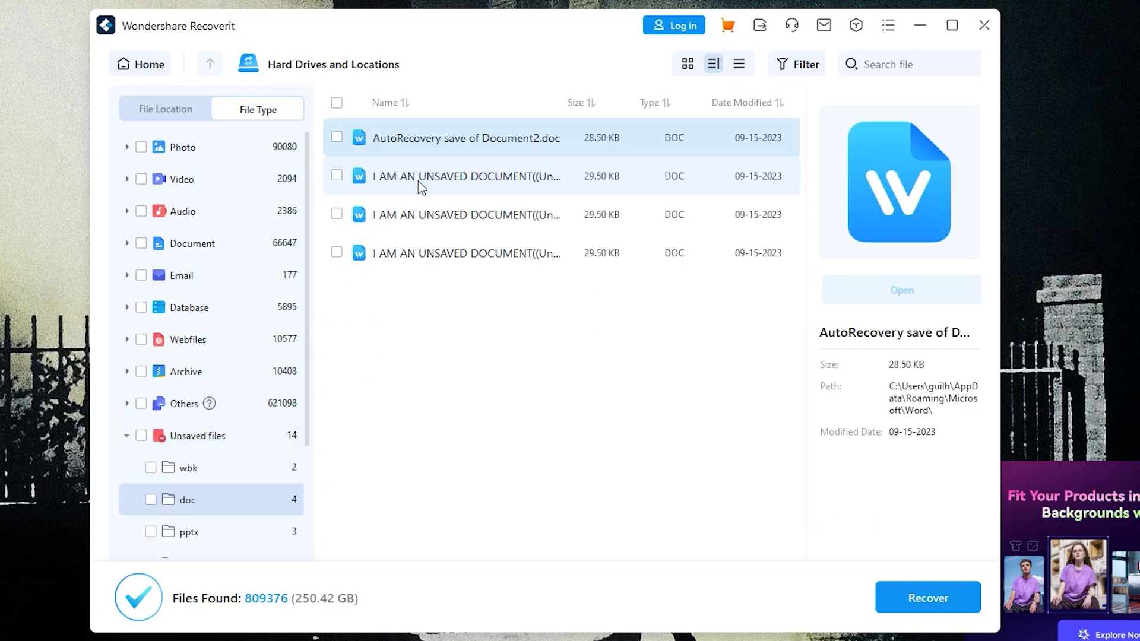
click(420, 183)
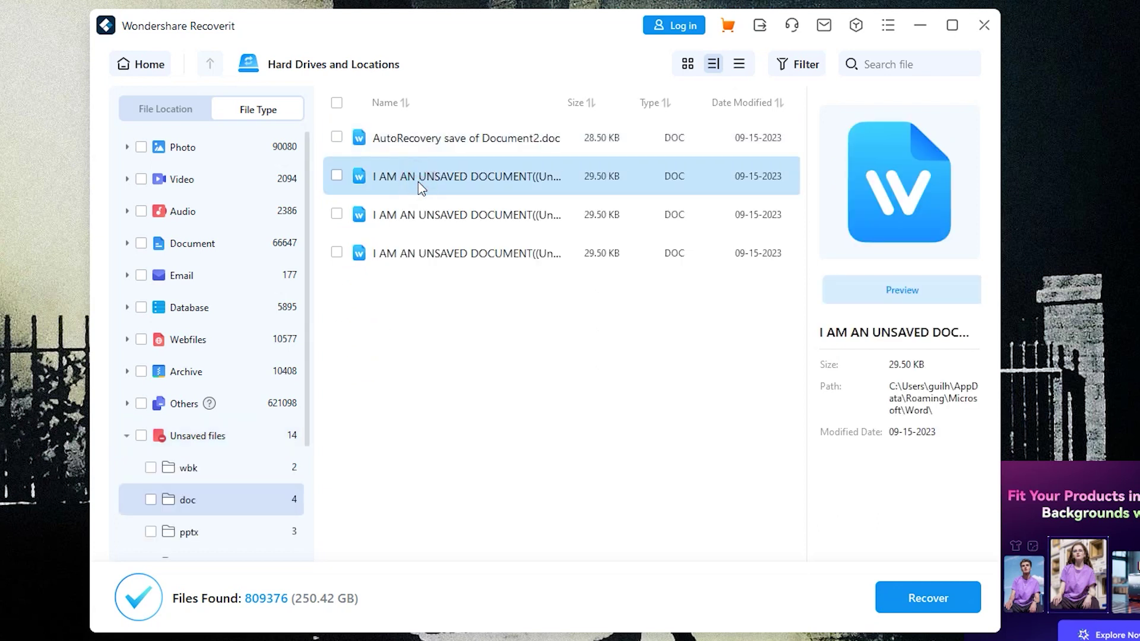